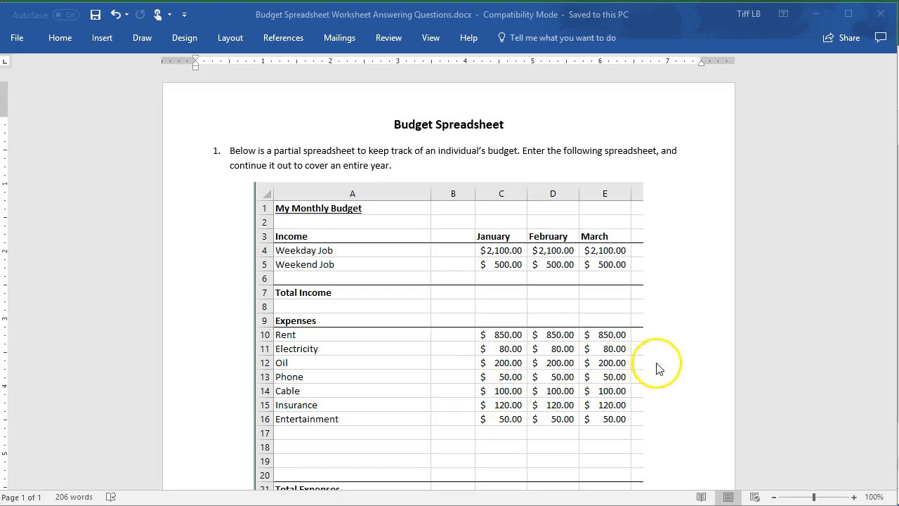
- Switch to the Budget.xlsx workbook in Excel and extend the January heading in C3 through December in N3
{"action": "left_click", "coordinate": [818, 16]}
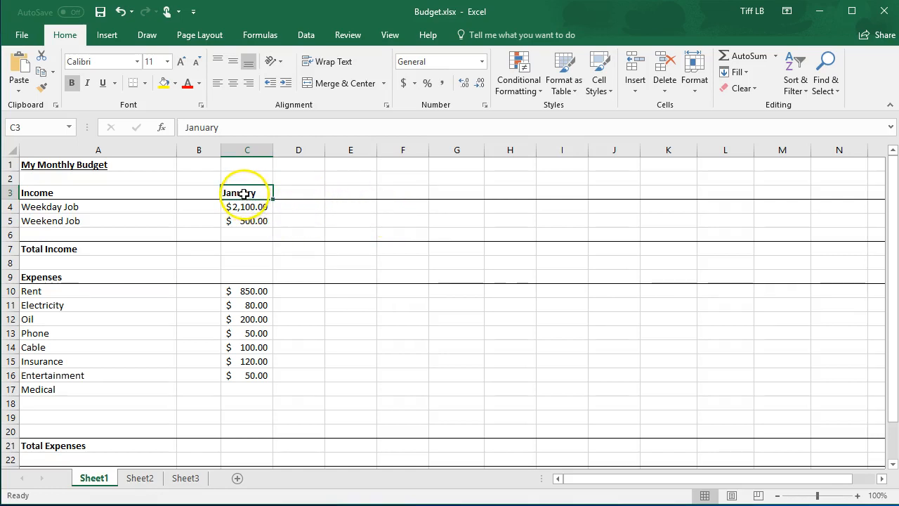
{"action": "left_click_drag", "start_coordinate": [274, 200], "coordinate": [850, 194]}
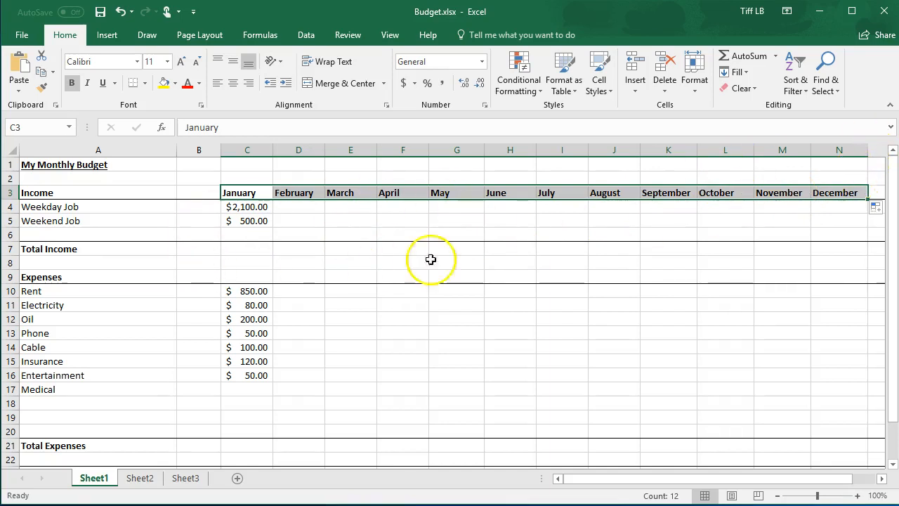
- Copy January's income and expense amounts in C4:C16 across the remaining months through December in column N
{"action": "left_click_drag", "start_coordinate": [238, 207], "coordinate": [263, 375]}
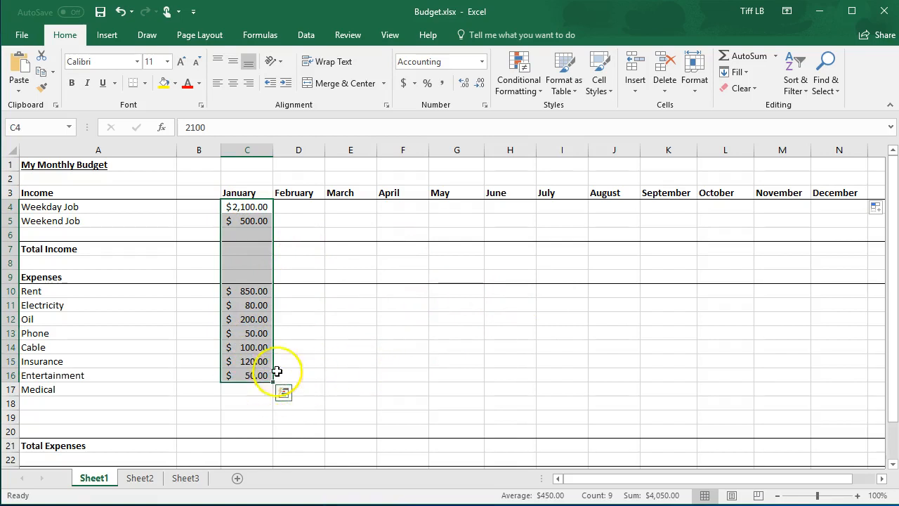
{"action": "left_click", "coordinate": [295, 234]}
{"action": "left_click", "coordinate": [239, 208]}
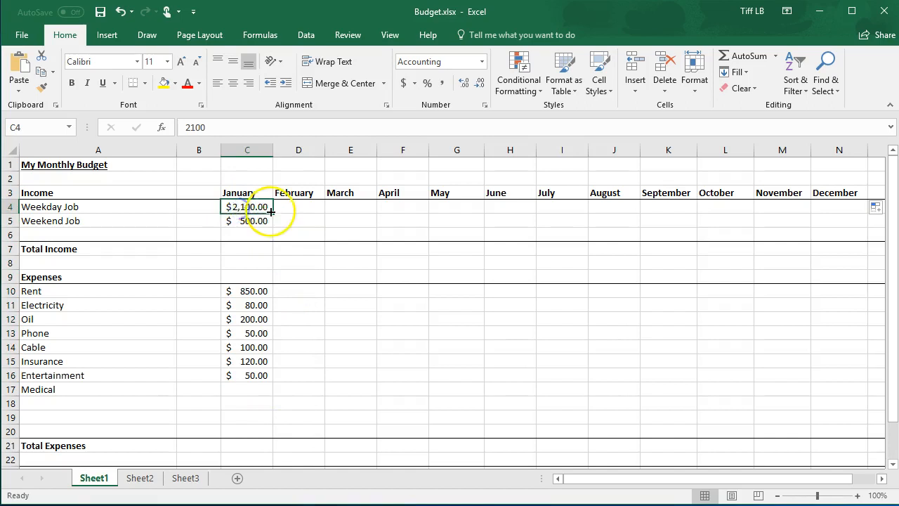
{"action": "left_click", "coordinate": [331, 233]}
{"action": "left_click_drag", "start_coordinate": [252, 206], "coordinate": [261, 380]}
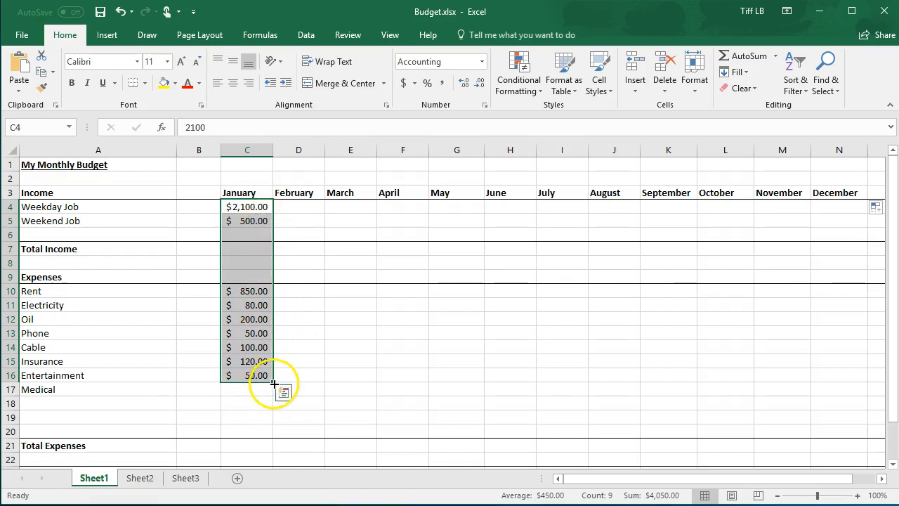
{"action": "left_click_drag", "start_coordinate": [273, 381], "coordinate": [859, 382]}
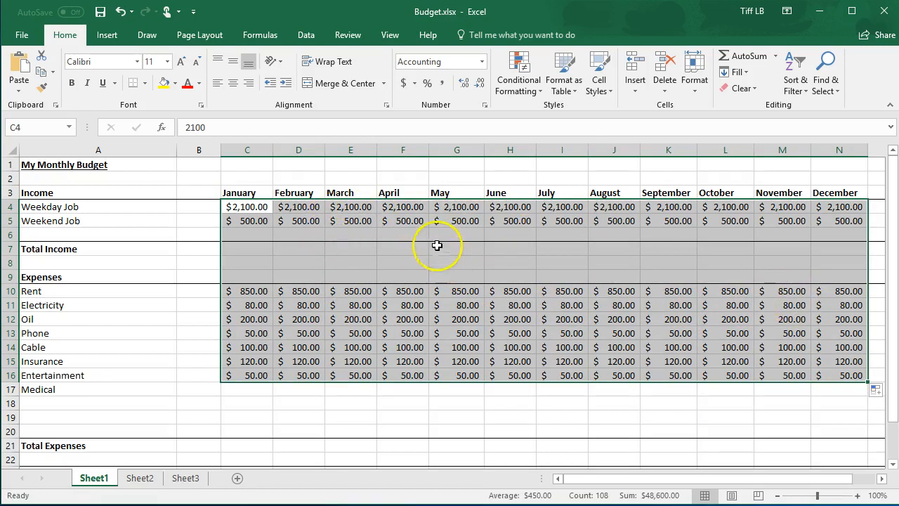
{"action": "left_click", "coordinate": [255, 222]}
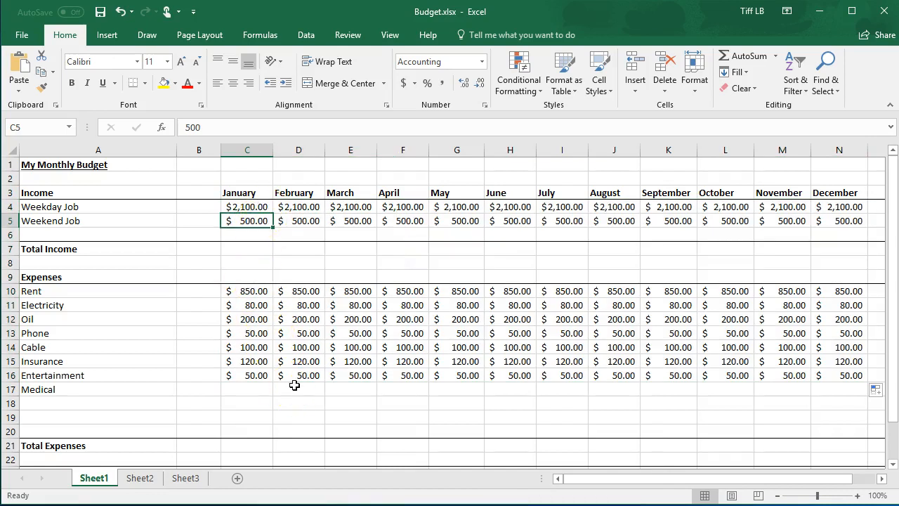
- Examine January's empty cells for total income, total expenses, monthly savings and savings account amount, plus the starting savings in B25
{"action": "left_click", "coordinate": [248, 248]}
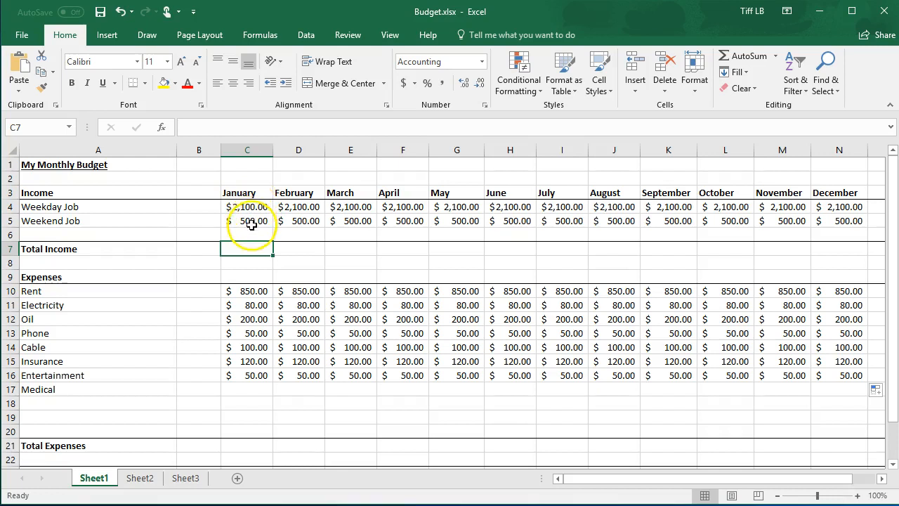
{"action": "left_click", "coordinate": [260, 448]}
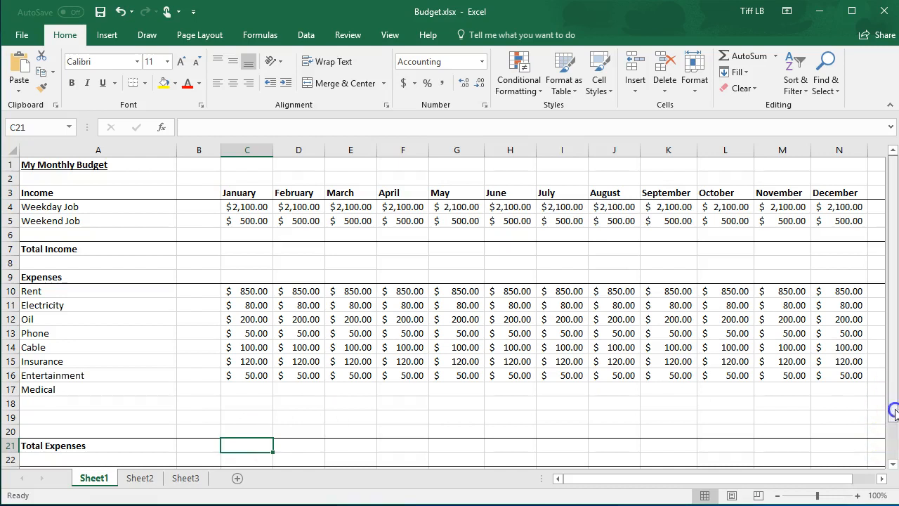
{"action": "scroll", "coordinate": [896, 414], "scroll_direction": "down", "scroll_amount": 1}
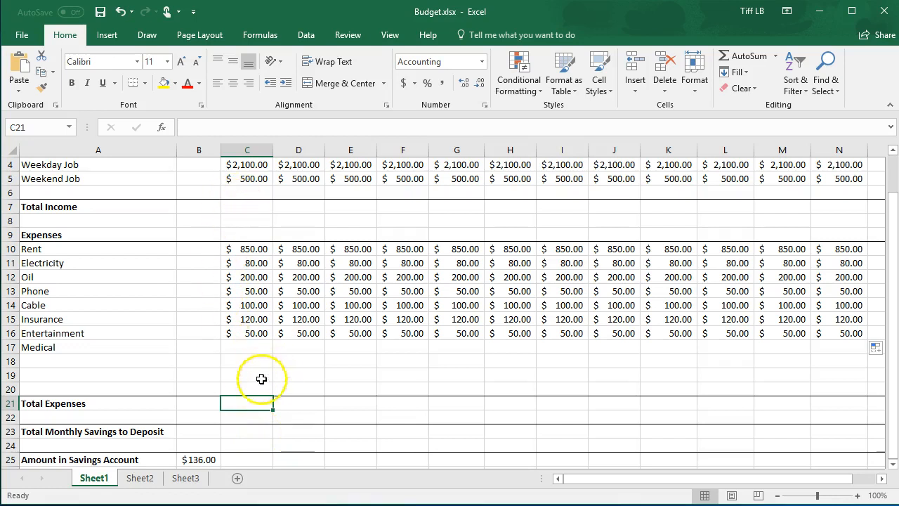
{"action": "left_click", "coordinate": [249, 434]}
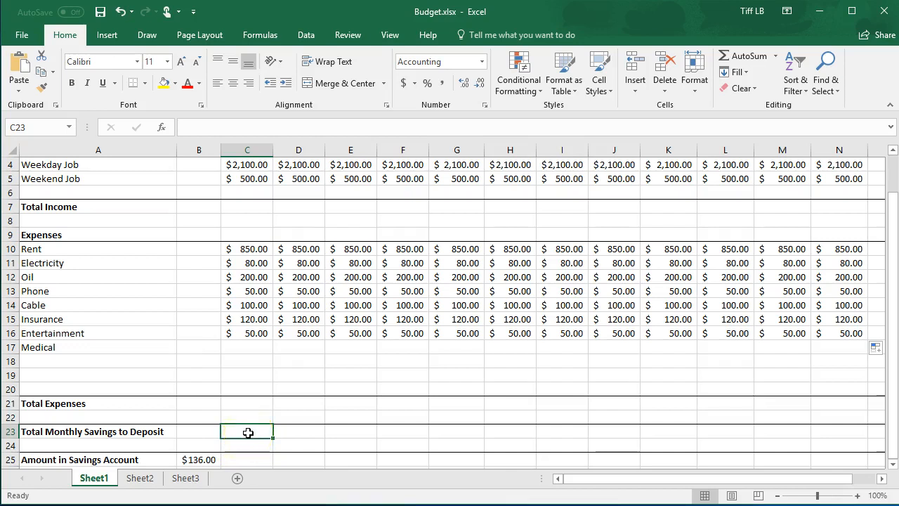
{"action": "left_click", "coordinate": [241, 459]}
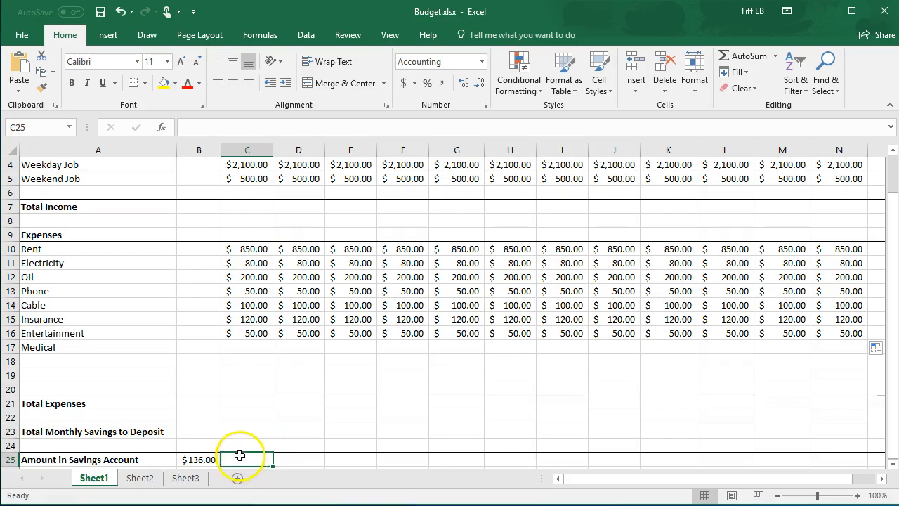
{"action": "left_click", "coordinate": [202, 460]}
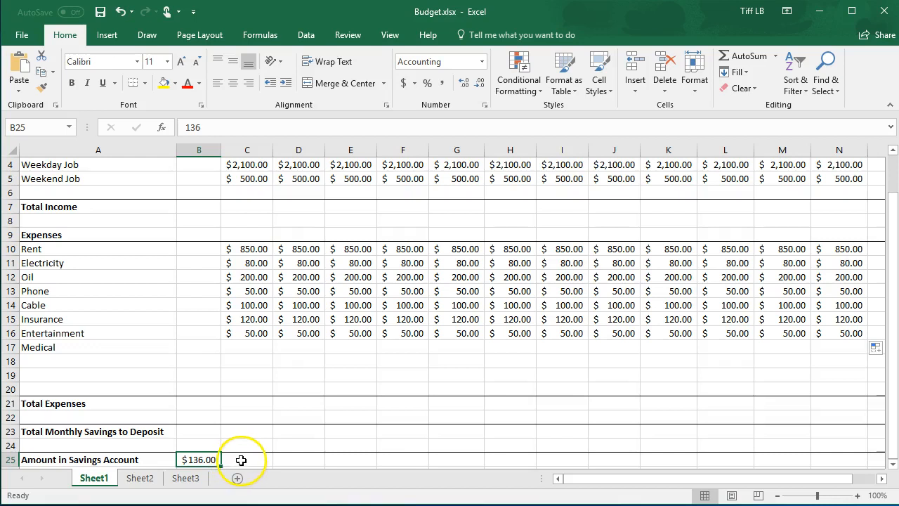
{"action": "left_click", "coordinate": [240, 460]}
{"action": "left_click", "coordinate": [241, 432]}
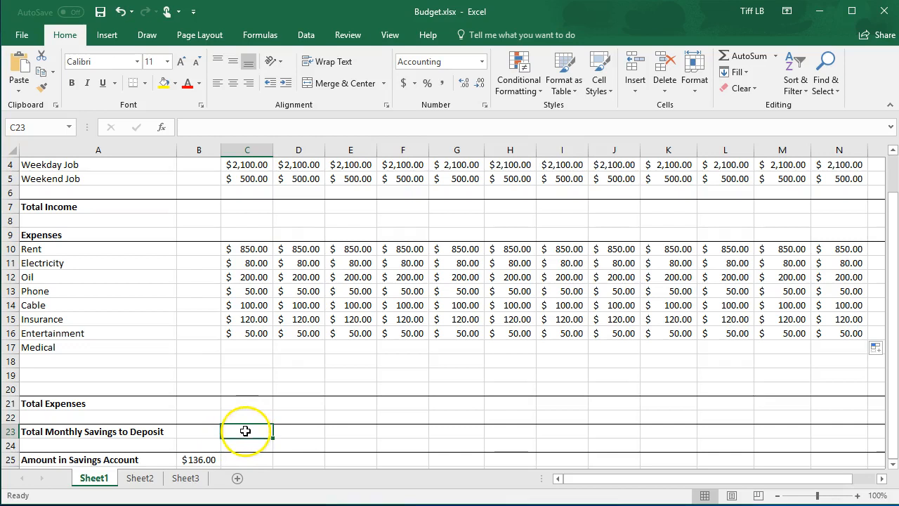
{"action": "left_click", "coordinate": [240, 461]}
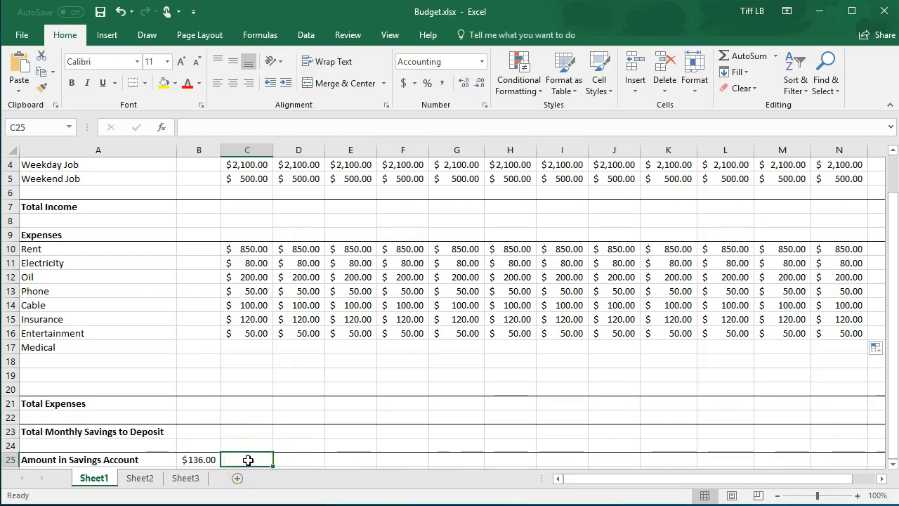
- Go through the Amount in Savings Account row from February to December, and review January's total income and savings cells again
{"action": "left_click", "coordinate": [288, 460]}
{"action": "left_click", "coordinate": [347, 460]}
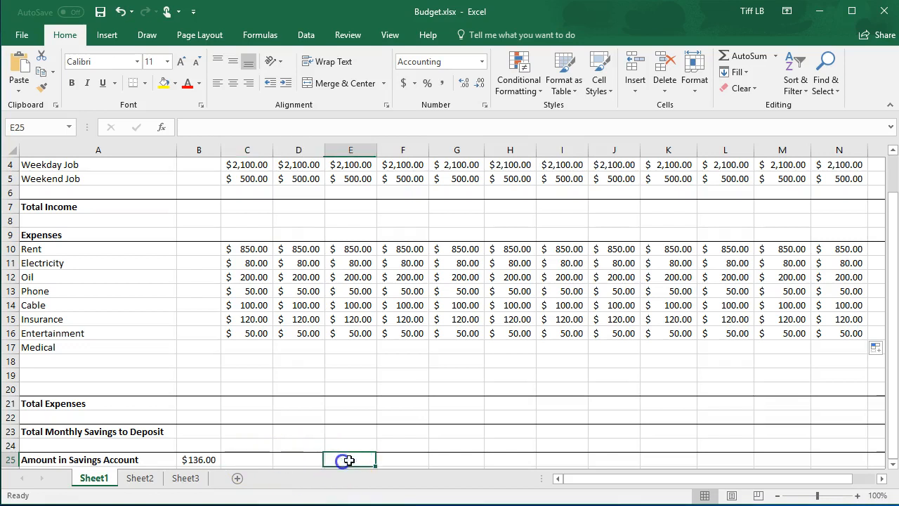
{"action": "left_click", "coordinate": [399, 460]}
{"action": "left_click", "coordinate": [457, 460]}
{"action": "left_click", "coordinate": [510, 460]}
{"action": "left_click", "coordinate": [557, 457]}
{"action": "left_click", "coordinate": [609, 457]}
{"action": "left_click", "coordinate": [664, 459]}
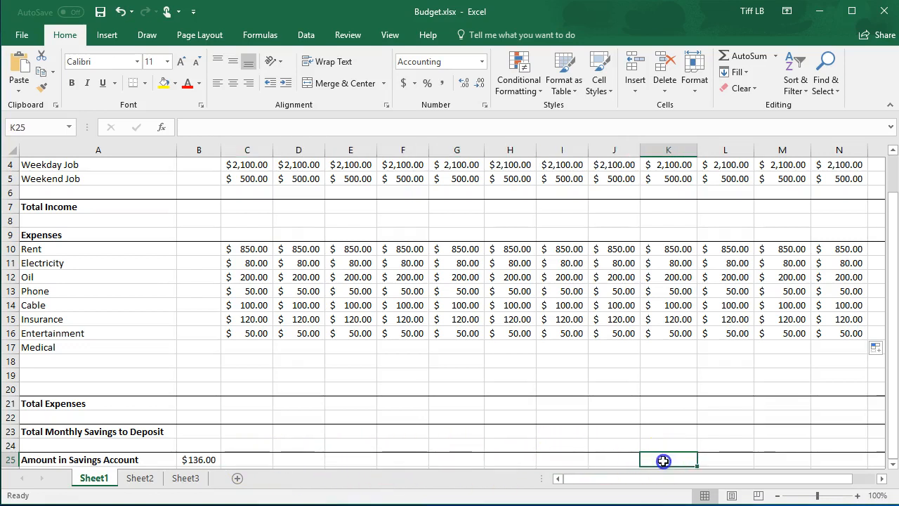
{"action": "left_click", "coordinate": [719, 458]}
{"action": "left_click", "coordinate": [783, 459]}
{"action": "left_click", "coordinate": [827, 458]}
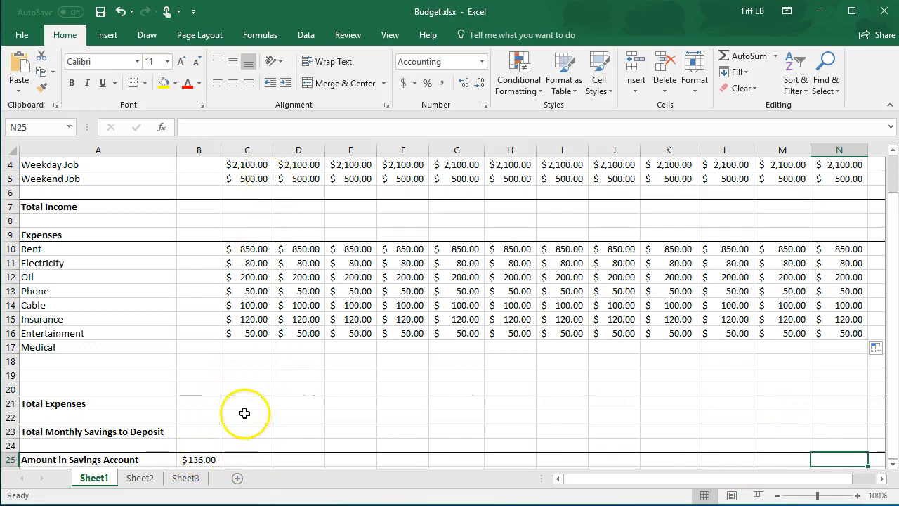
{"action": "left_click", "coordinate": [252, 206]}
{"action": "left_click", "coordinate": [241, 433]}
{"action": "left_click", "coordinate": [241, 459]}
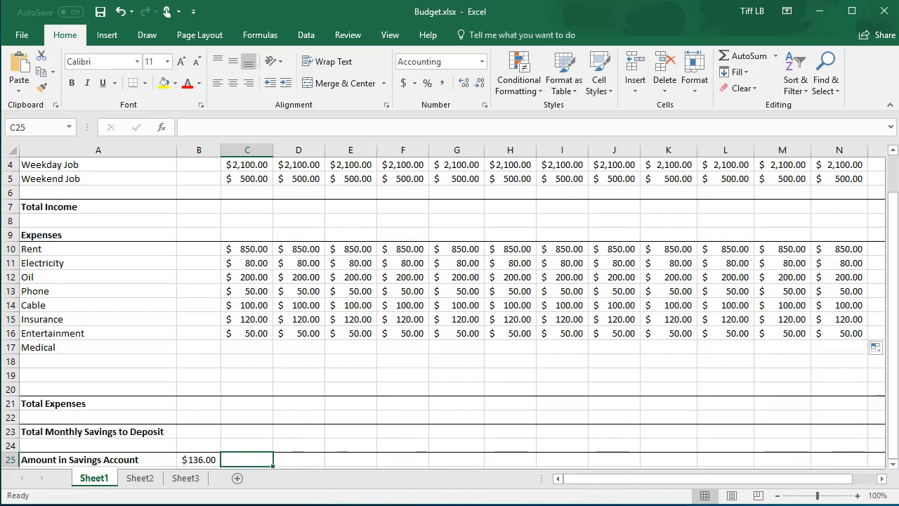
- Switch to the budget worksheet document in Word and read the formula instructions and the three car-savings questions
{"action": "scroll", "coordinate": [871, 280], "scroll_direction": "up", "scroll_amount": 1}
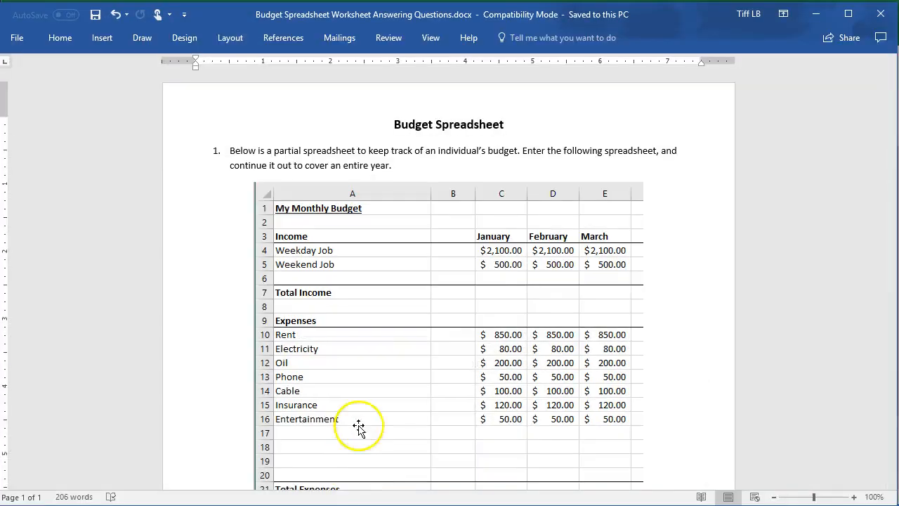
{"action": "left_click_drag", "start_coordinate": [883, 140], "coordinate": [852, 373]}
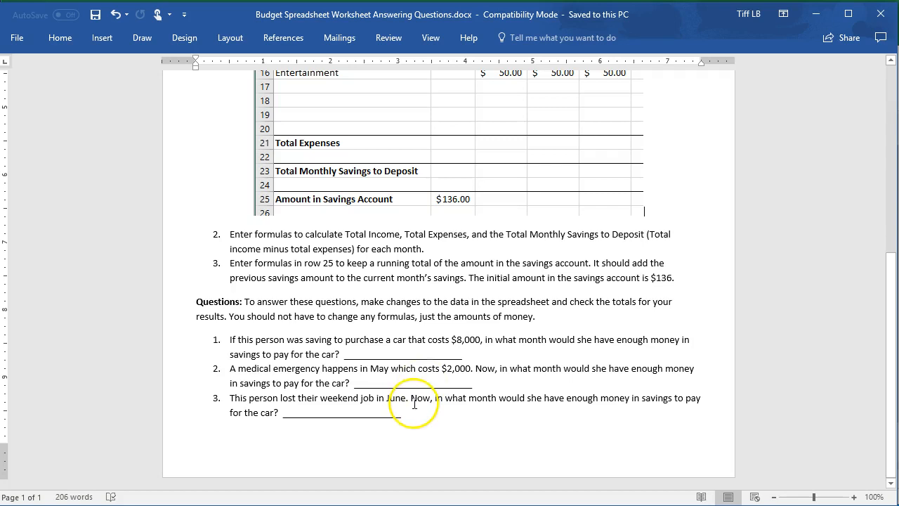
{"action": "left_click_drag", "start_coordinate": [892, 395], "coordinate": [892, 145]}
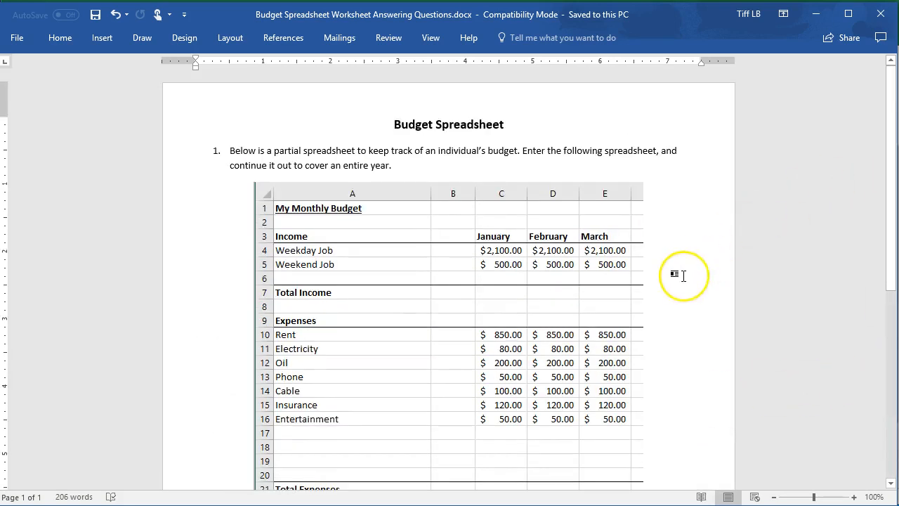